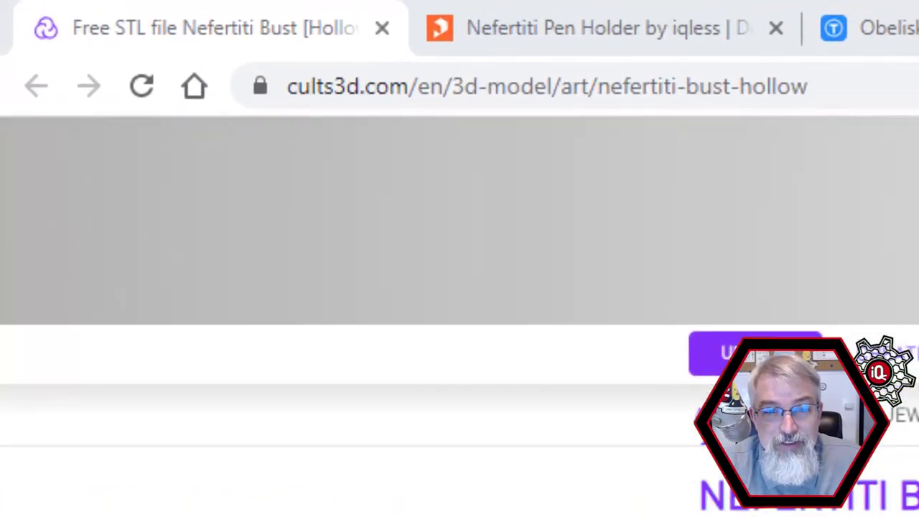
- Switch to the Printables tab showing the Nefertiti Pen Holder model page
scroll(459, 316, down, 2)
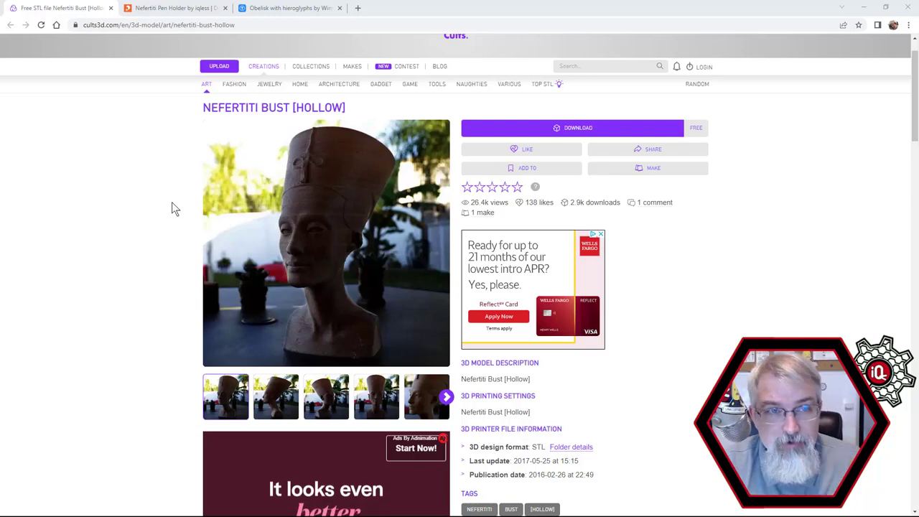
click(166, 11)
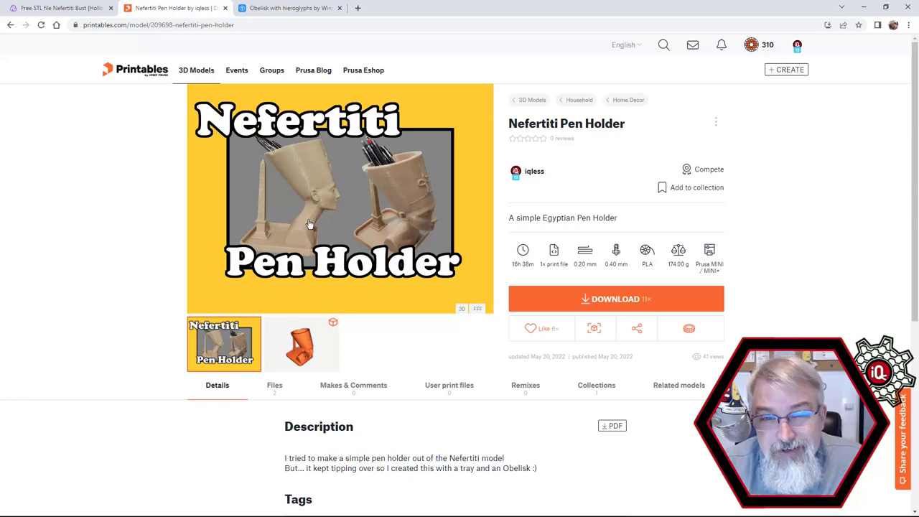
- Bring up the Thingiverse 'Obelisk with hieroglyphs' page with its 3 files, 9 makes and 2 remixes
click(289, 7)
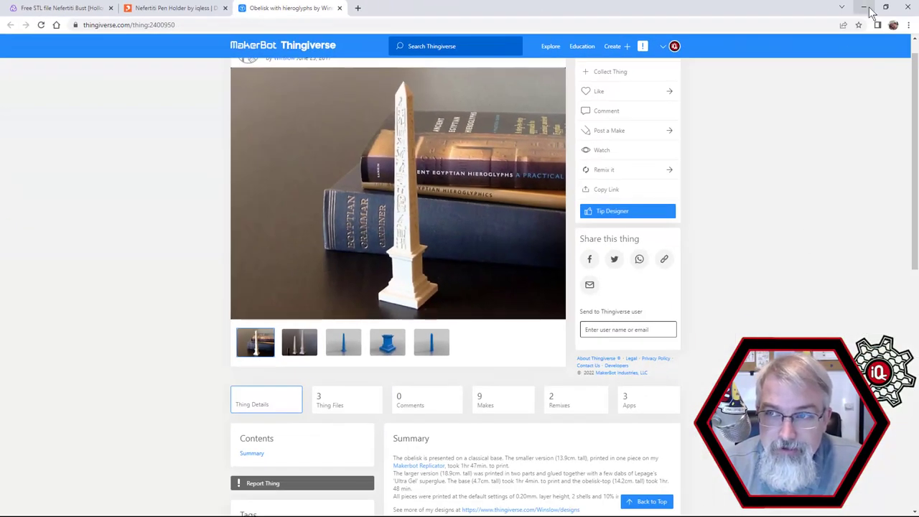
- Minimize the browser and orbit and zoom the nefertiti_pen_holder.scad preview to inspect bust, tray and obelisk
click(864, 8)
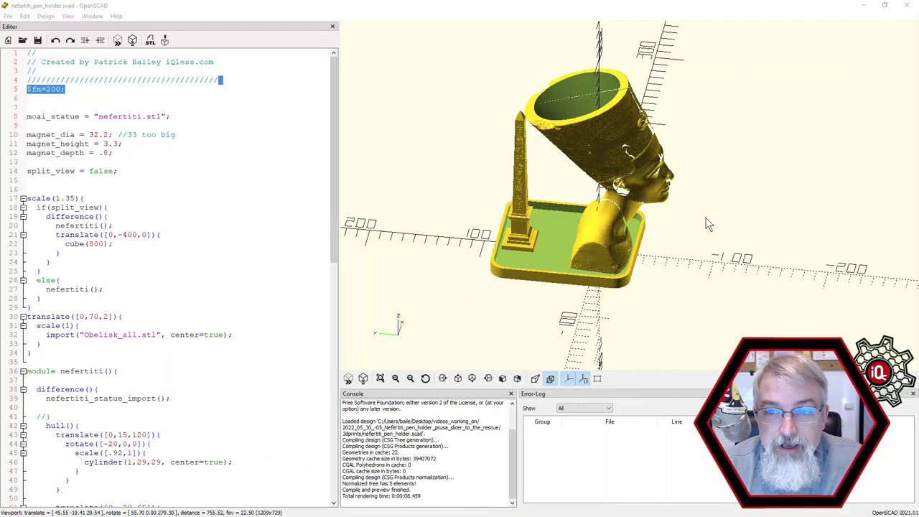
drag(703, 199, 693, 223)
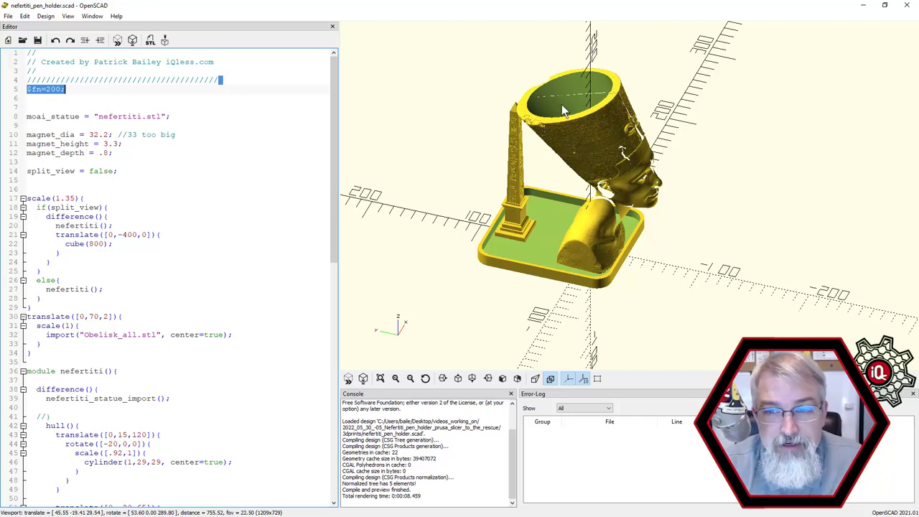
scroll(677, 145, down, 3)
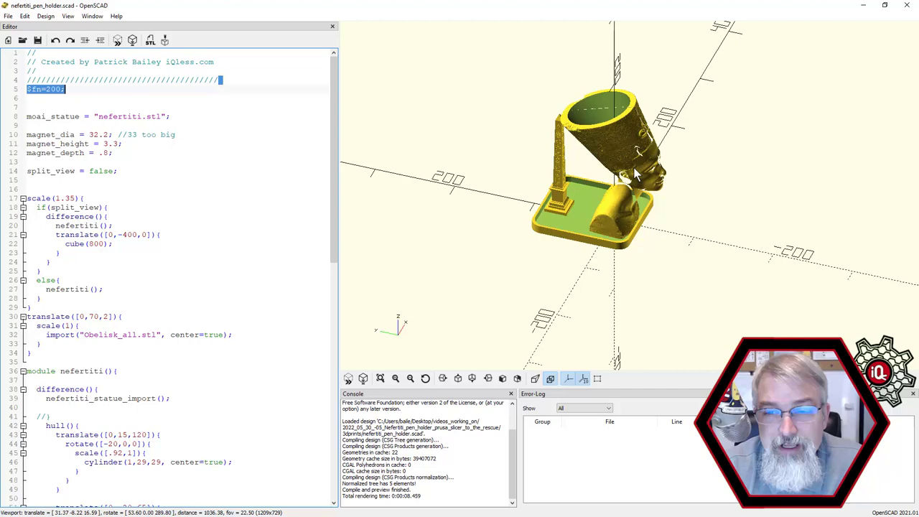
scroll(572, 226, up, 3)
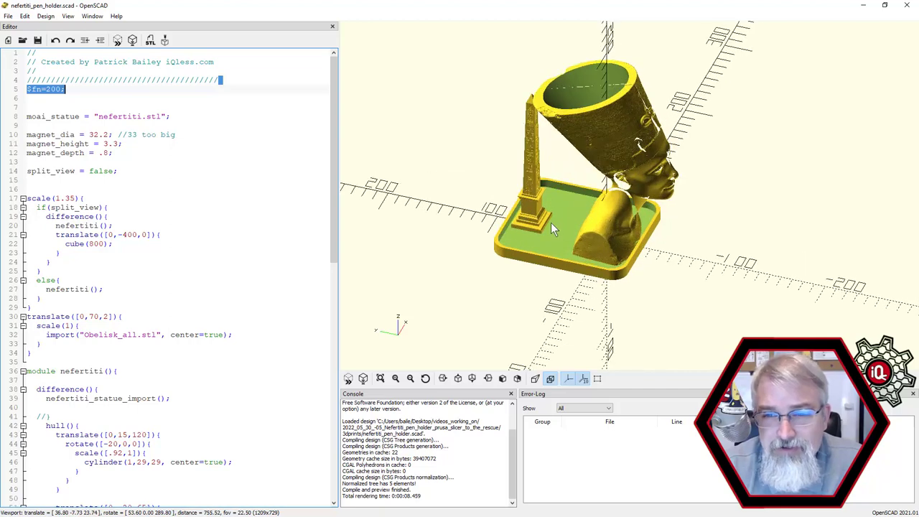
scroll(551, 223, up, 2)
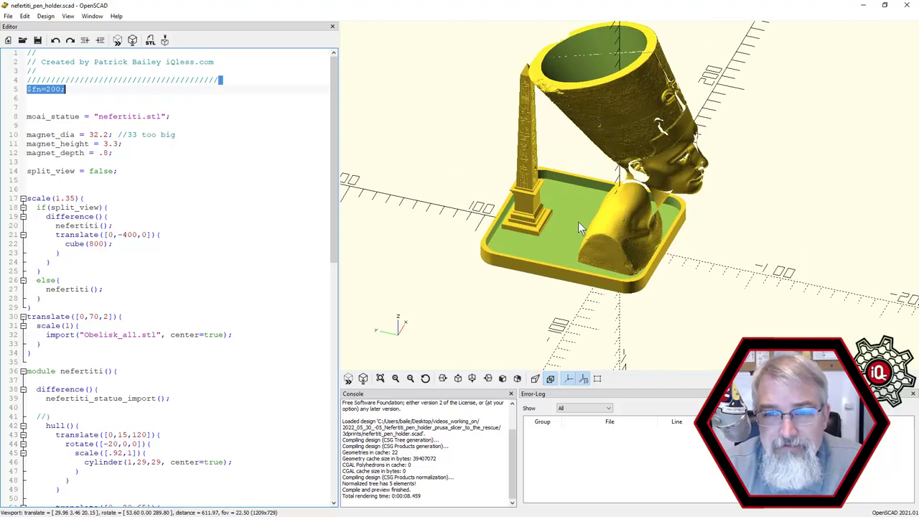
drag(578, 221, 564, 130)
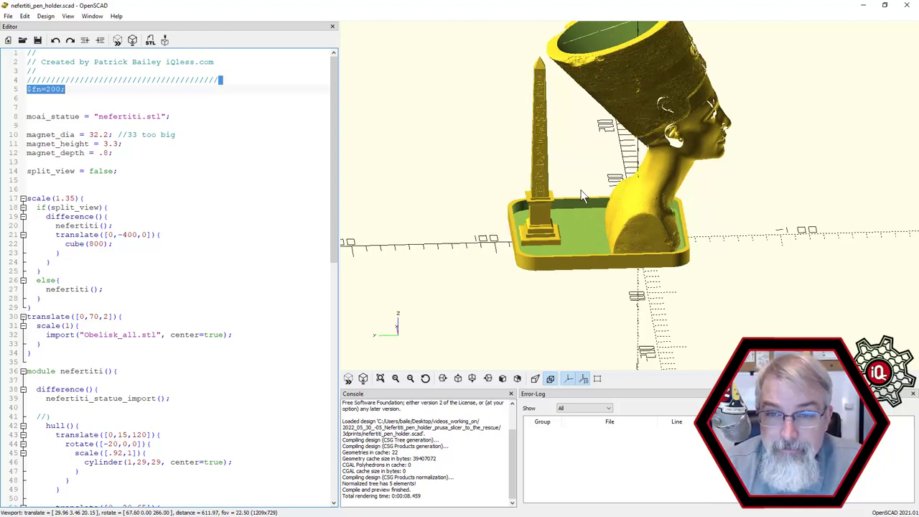
drag(587, 192, 573, 123)
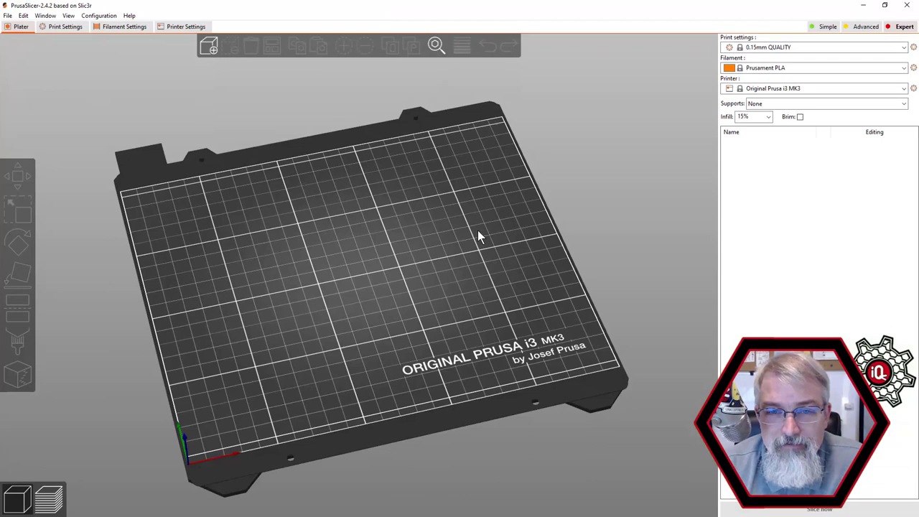
- Tilt the bed view and drop nefertiti_pen_holder_just_tray.stl from File Explorer onto the bed
drag(462, 229, 474, 239)
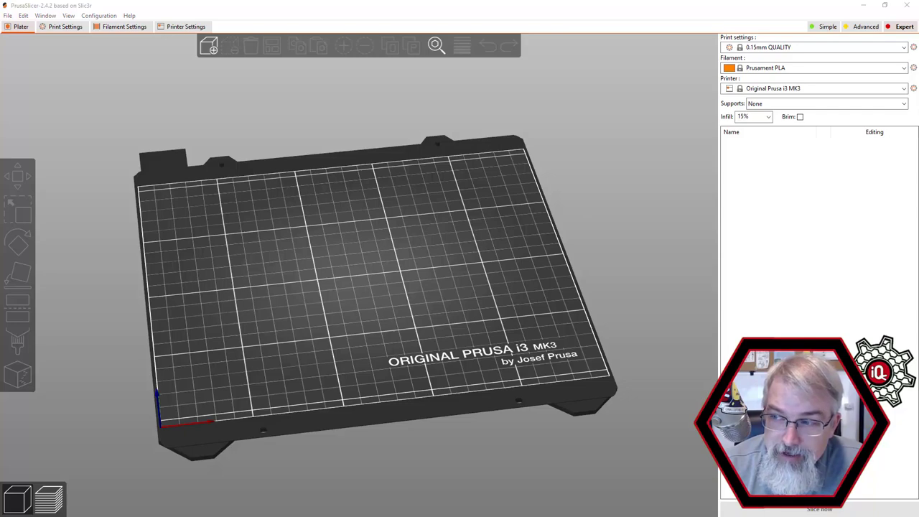
drag(421, 246, 487, 332)
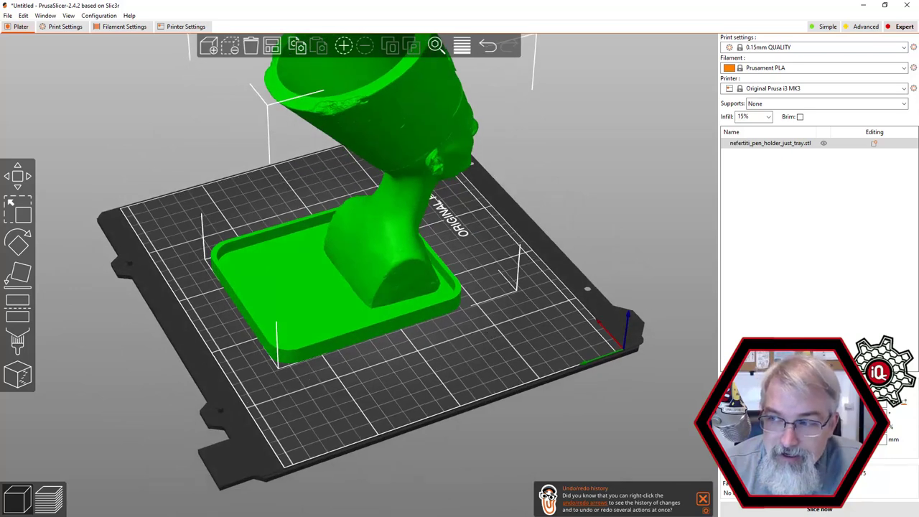
- Add Obelisk_all.stl from the 3dprints folder and drag it out of the bust onto the tray front
key(alt+Tab)
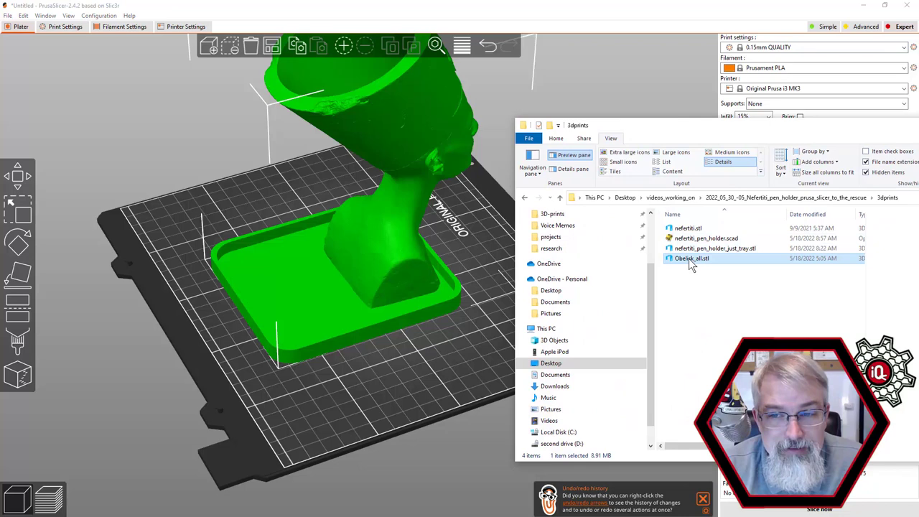
drag(689, 249, 394, 324)
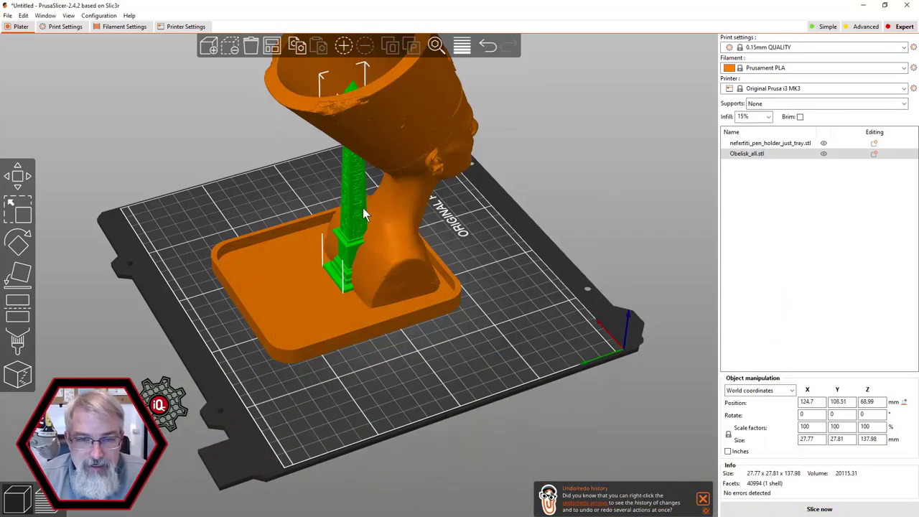
drag(362, 207, 299, 231)
drag(379, 359, 412, 362)
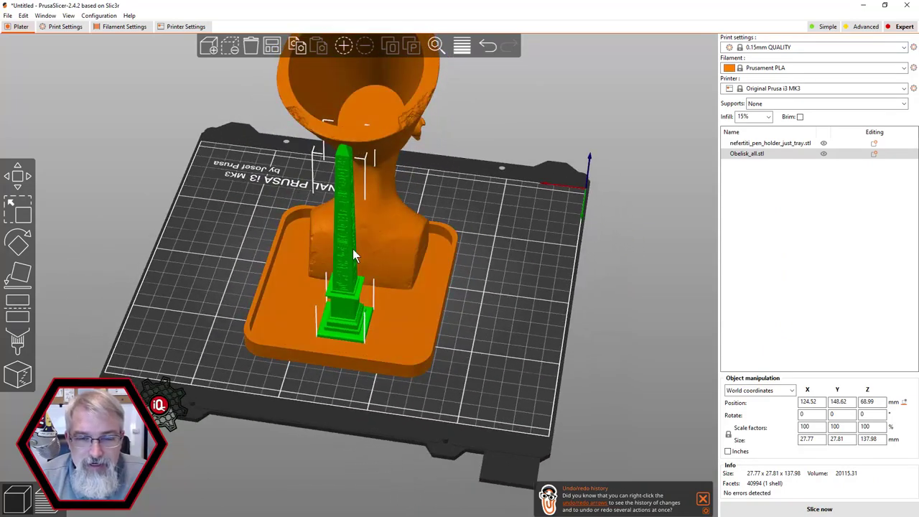
drag(353, 249, 350, 271)
drag(467, 287, 509, 295)
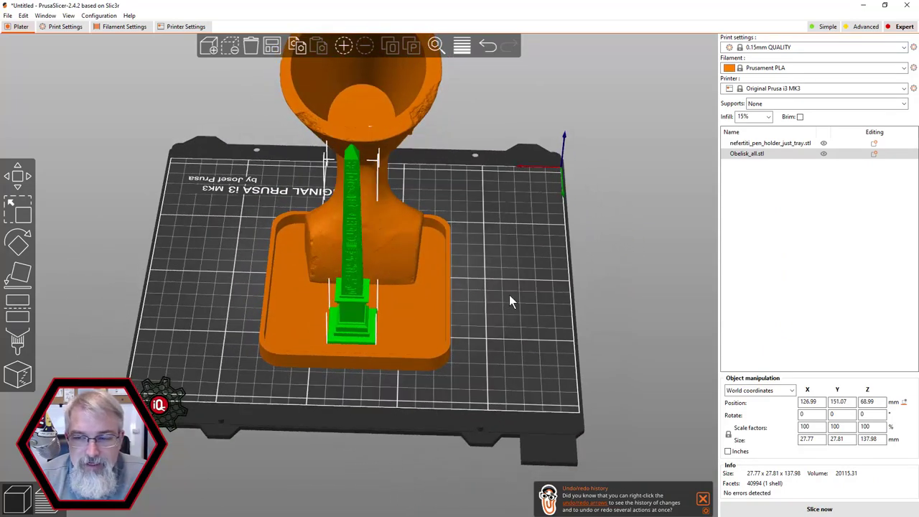
- Set the obelisk's X position to 125 in Object manipulation
click(804, 402)
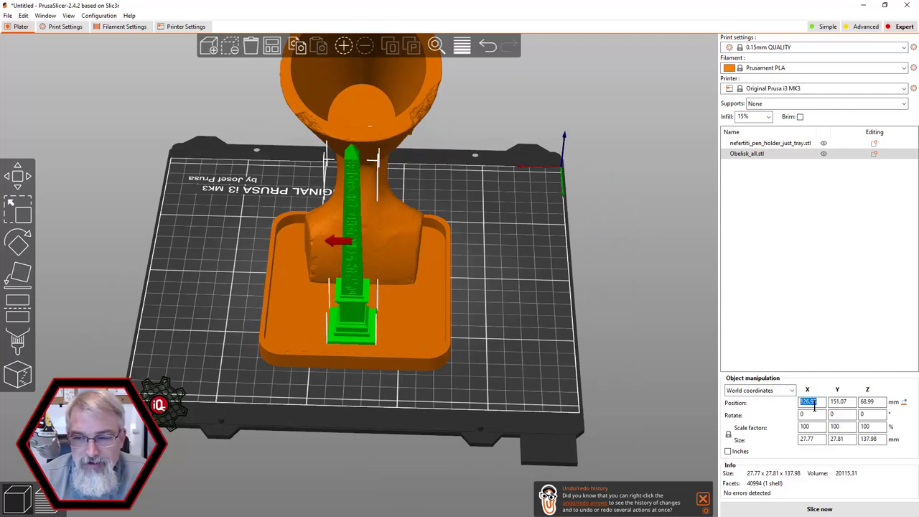
text(120)
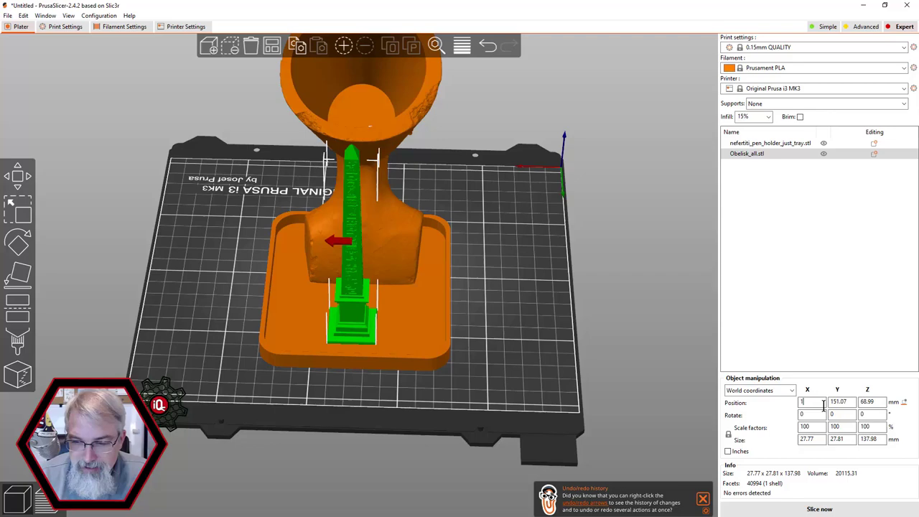
click(821, 415)
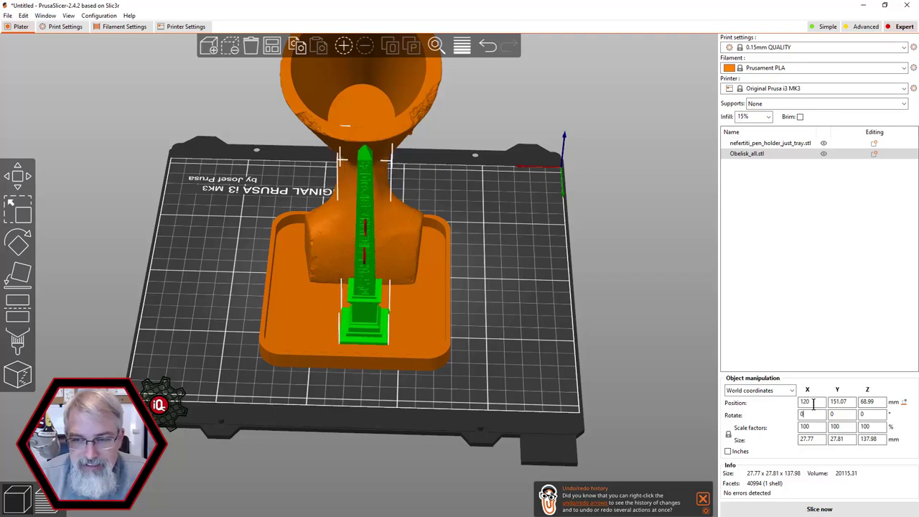
double_click(817, 400)
text(125)
key(Return)
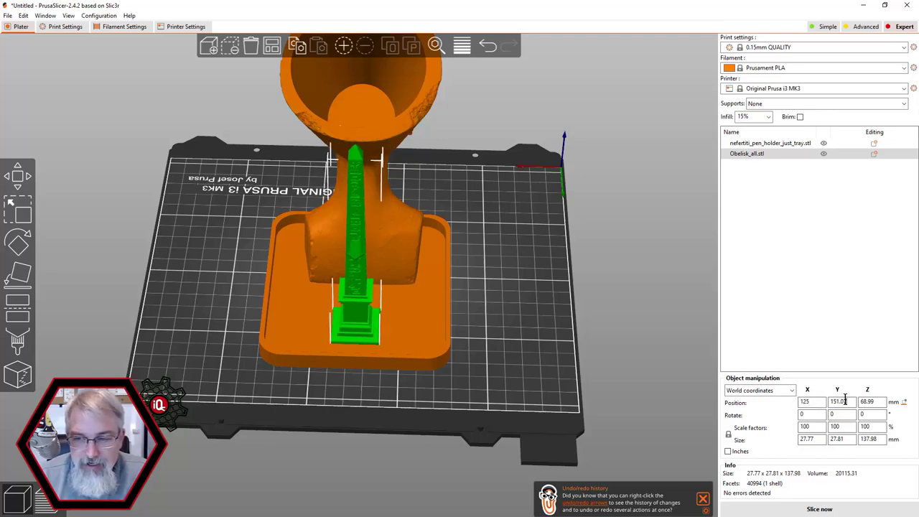
drag(498, 322, 461, 317)
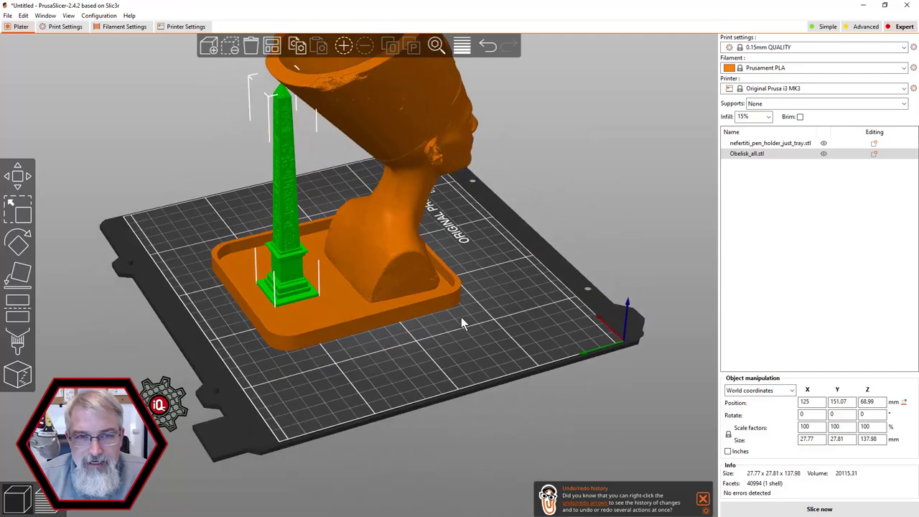
- Slide the obelisk into the tray's left-end corner at X 122.61, Y 158.24 mm
drag(374, 373, 272, 265)
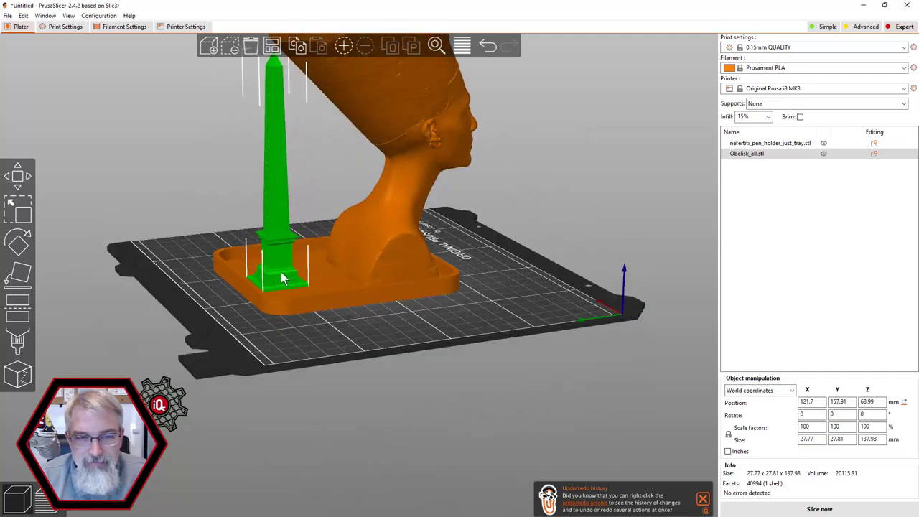
drag(342, 348, 362, 345)
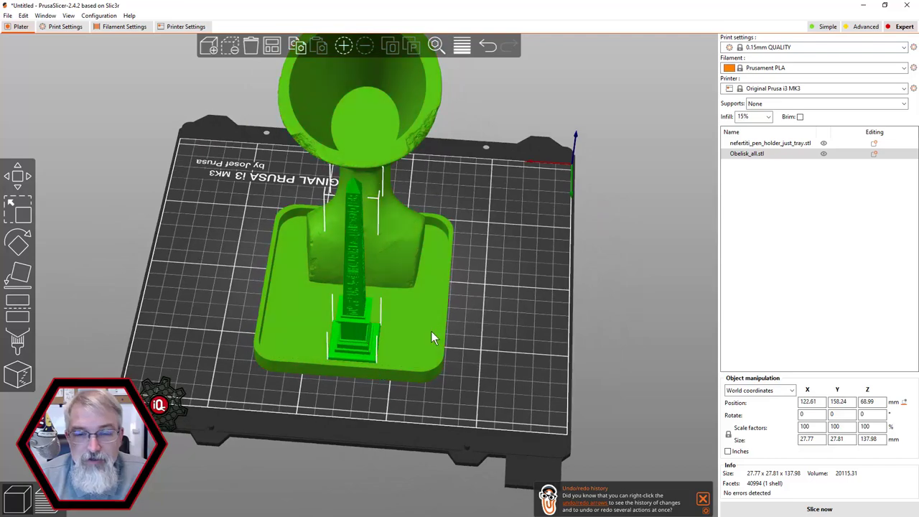
drag(497, 309, 469, 292)
scroll(468, 293, down, 5)
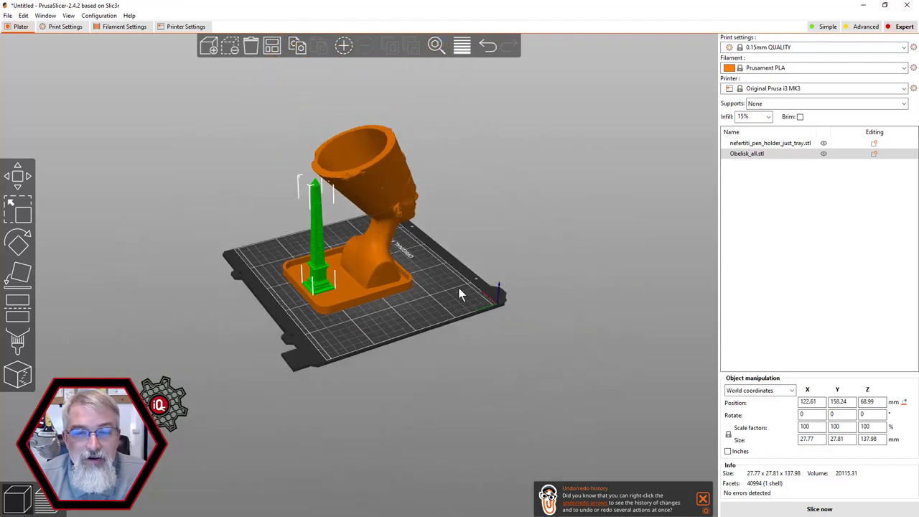
scroll(436, 288, up, 5)
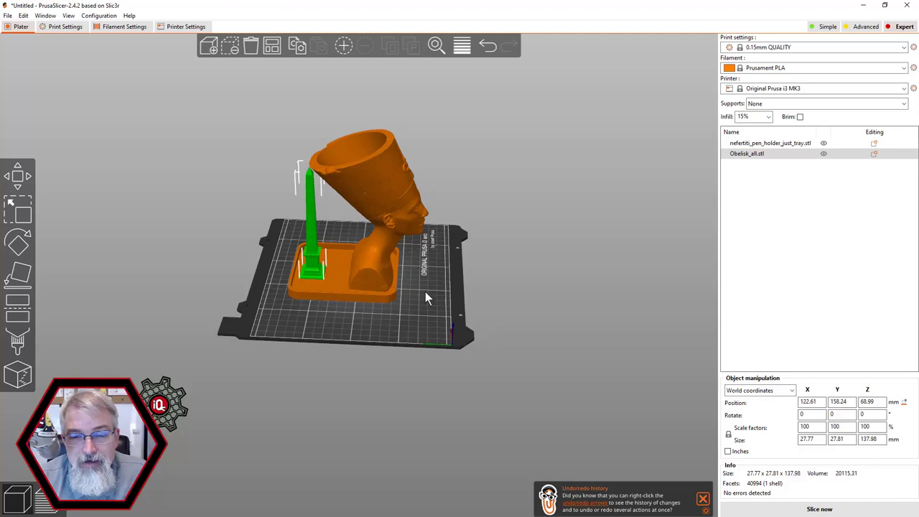
- Orbit and zoom around the bed to check the obelisk beside the bust, then deselect it
drag(452, 323, 457, 332)
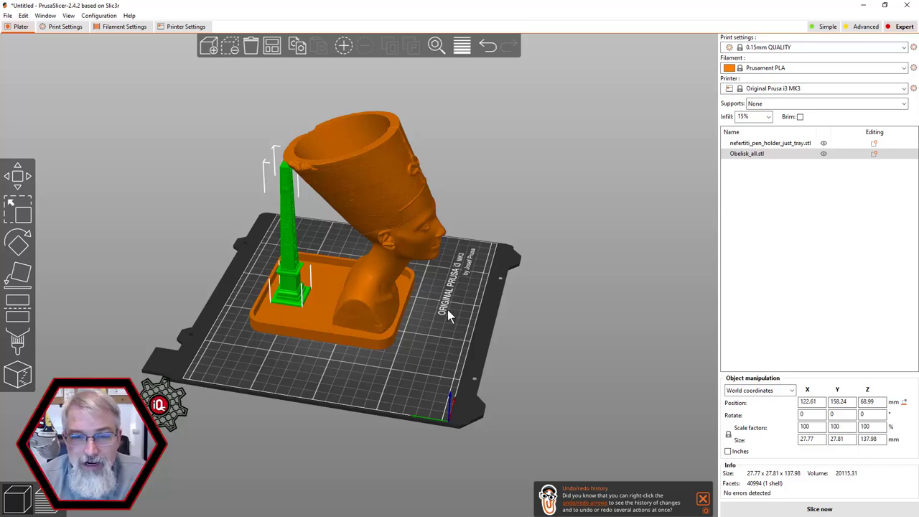
scroll(447, 310, up, 2)
drag(466, 320, 464, 304)
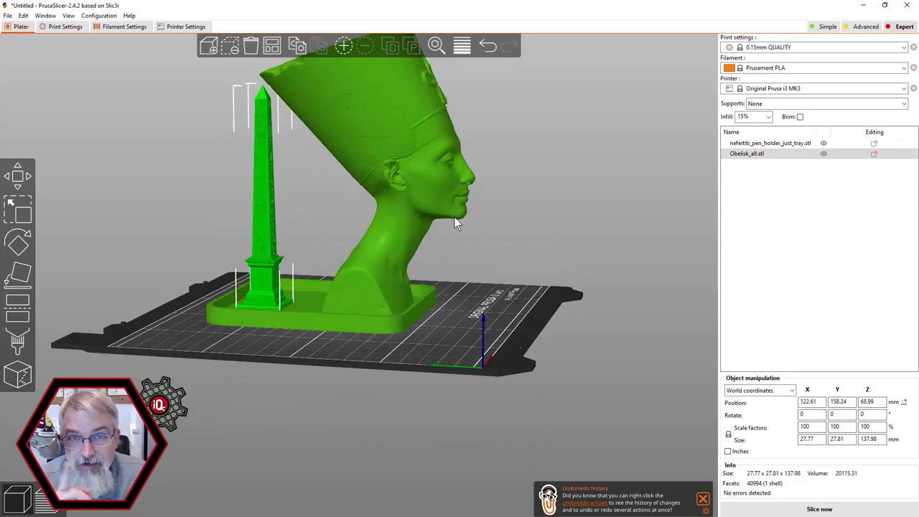
drag(470, 309, 485, 341)
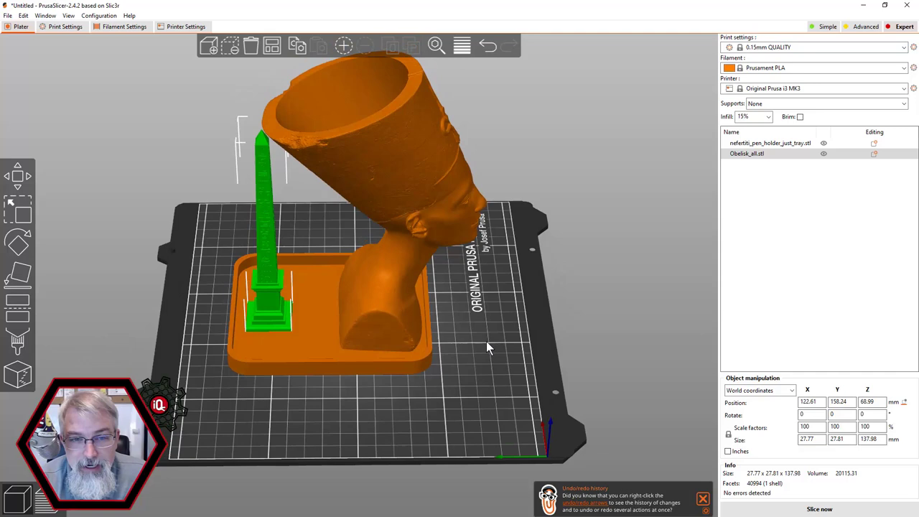
scroll(487, 338, down, 2)
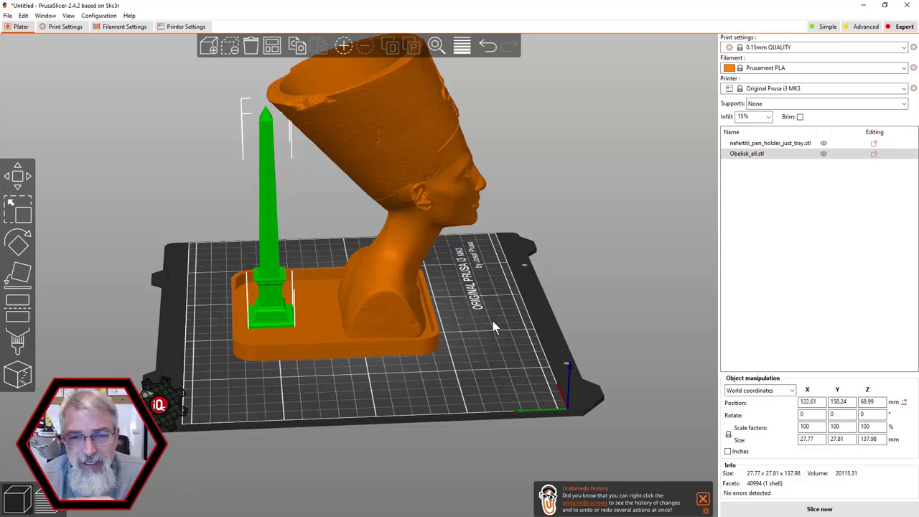
click(493, 321)
drag(455, 299, 368, 216)
- Use File > Export > Export Plate as STL to save bust, tray and obelisk as Everything
click(8, 15)
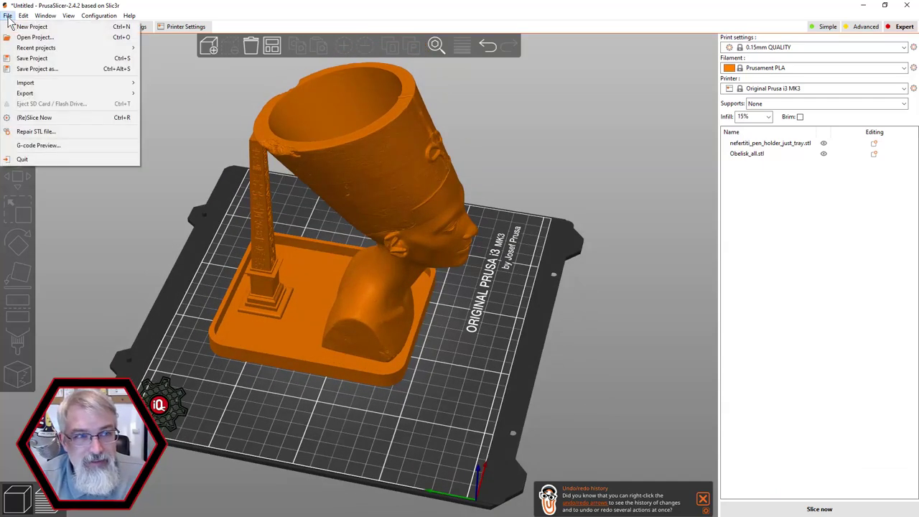
mouse_move(46, 95)
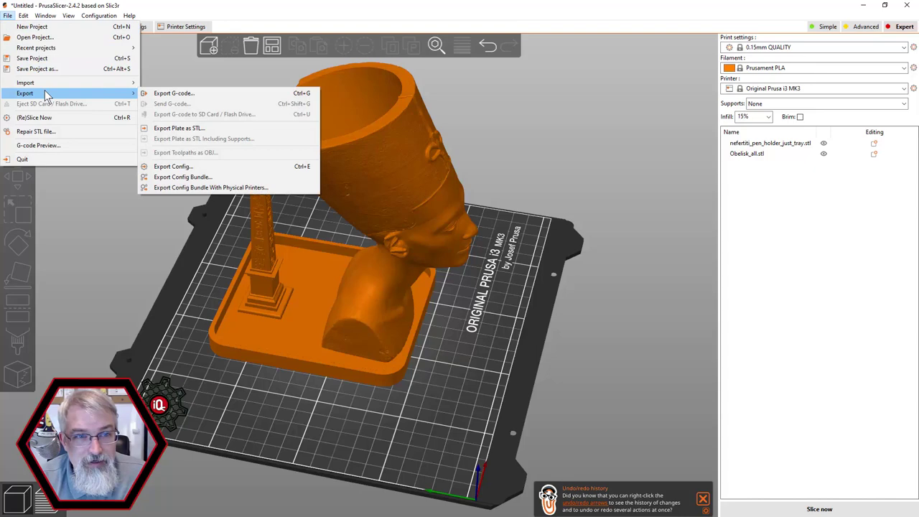
click(217, 129)
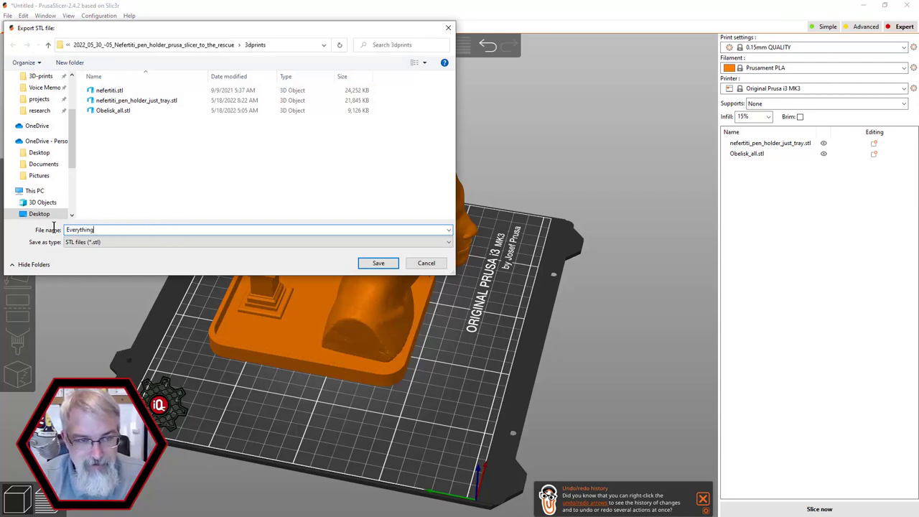
text(Everything)
key(Return)
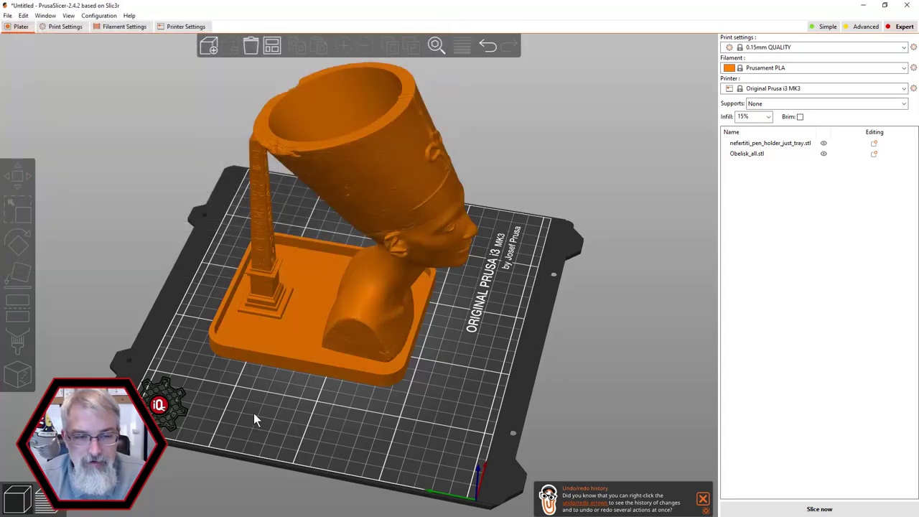
- Clear all models from the plate and drag Everything.stl from File Explorer onto the bed
key(ctrl+Delete)
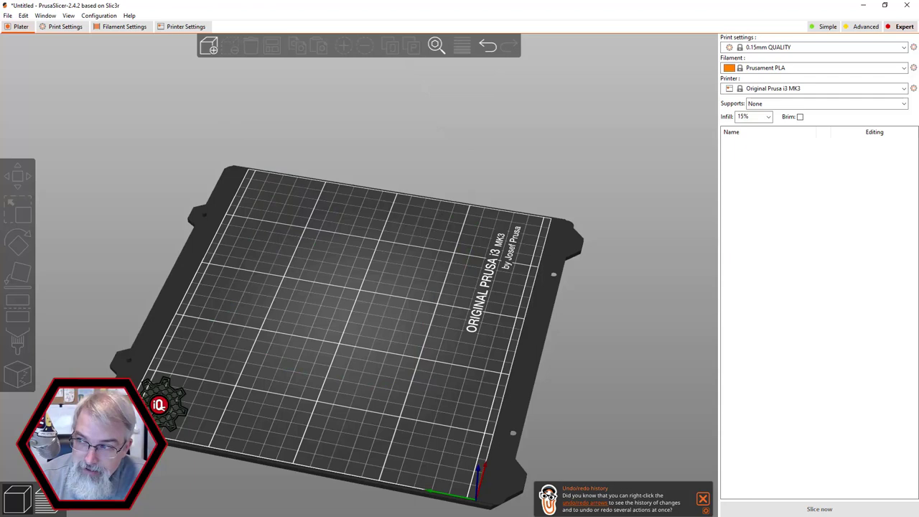
key(alt+Tab)
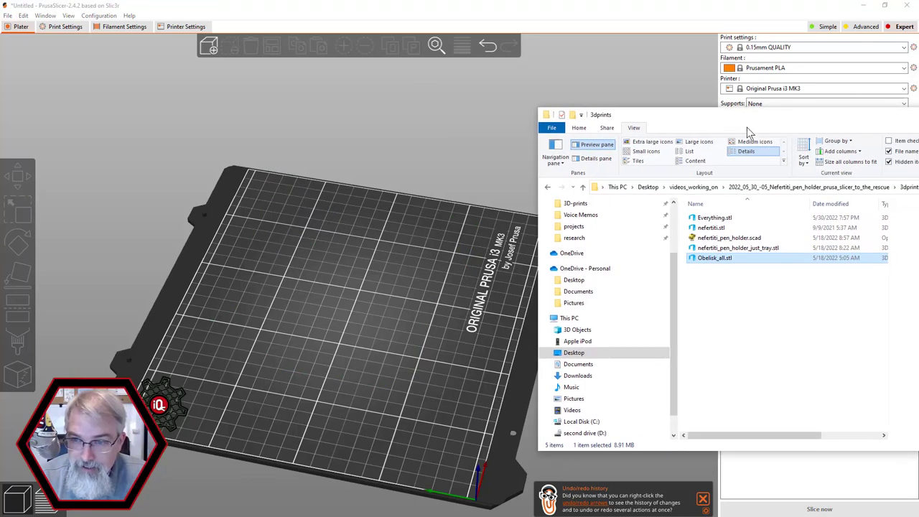
click(727, 219)
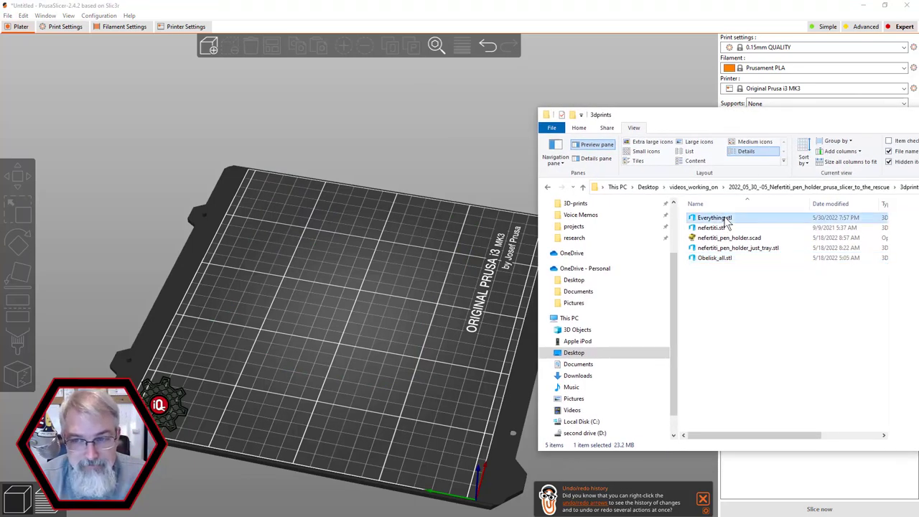
drag(431, 299, 409, 300)
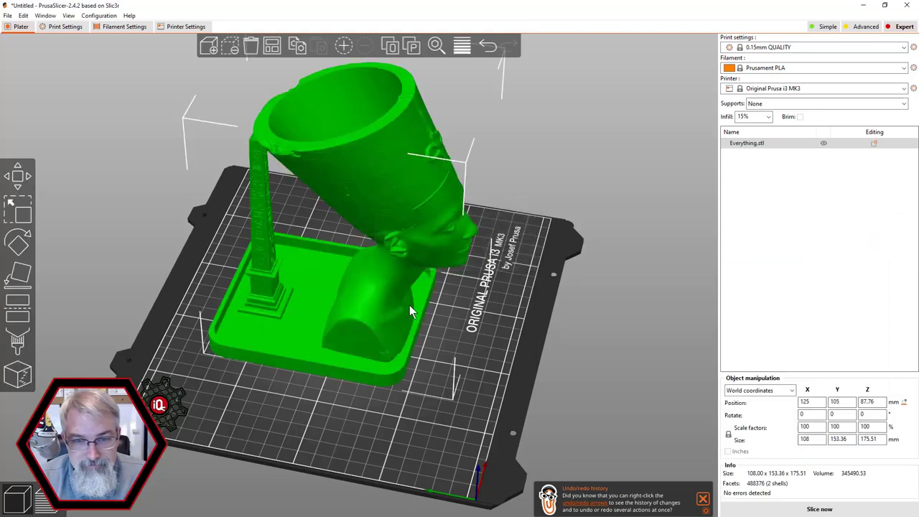
- Orbit around the imported 108 × 153.36 × 175.51 mm model from front, top and behind
drag(487, 352, 505, 371)
scroll(505, 366, up, 5)
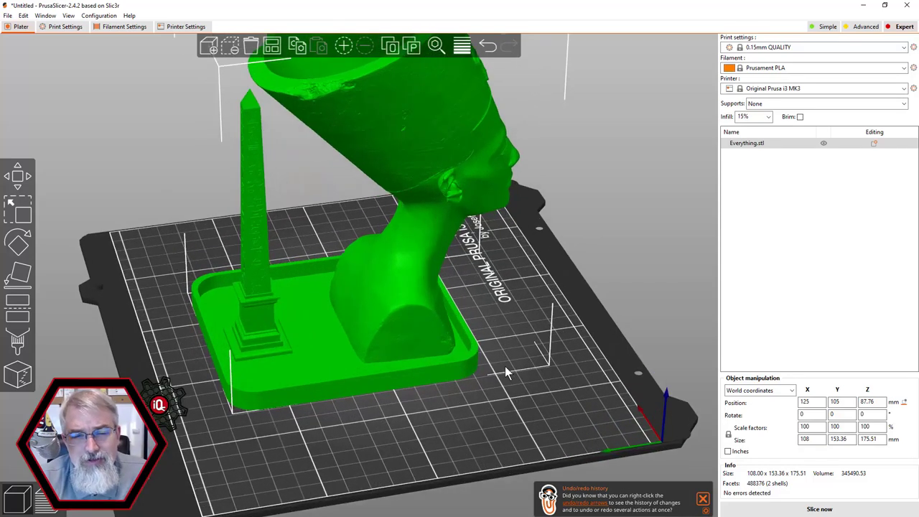
drag(465, 414, 310, 249)
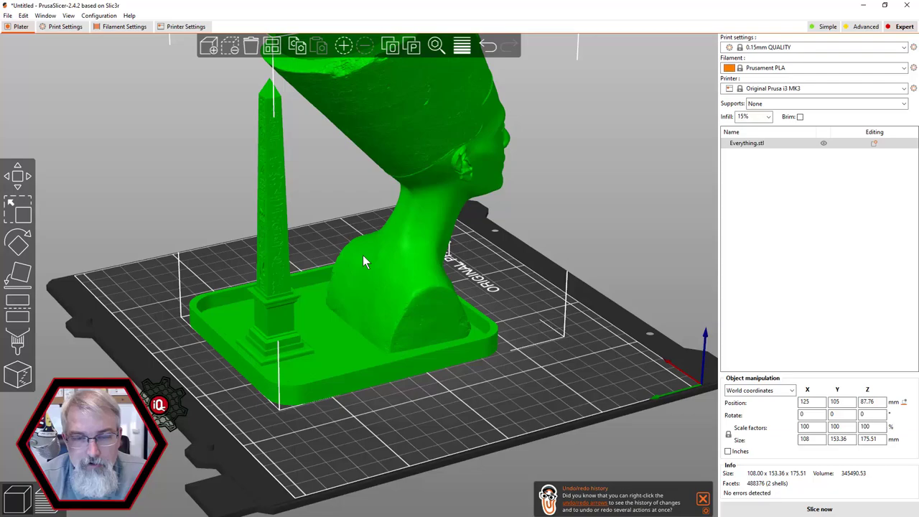
drag(438, 381, 424, 406)
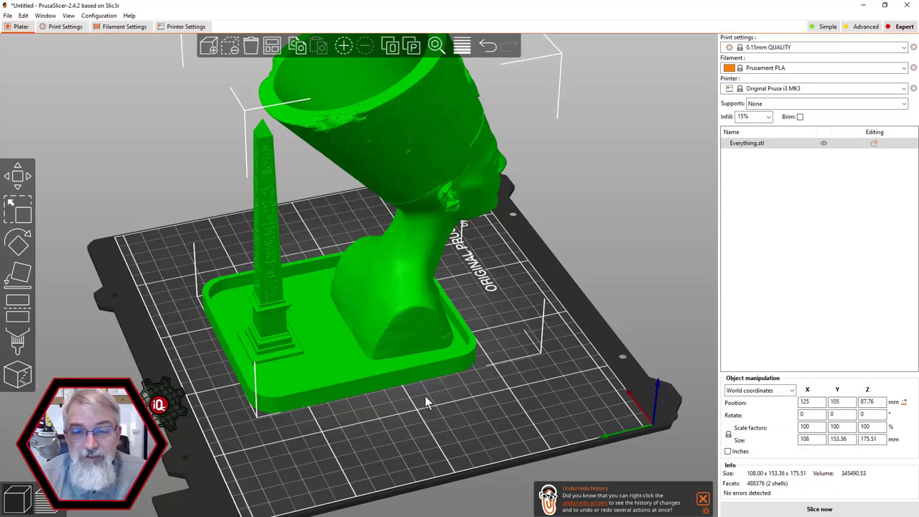
drag(425, 395, 441, 367)
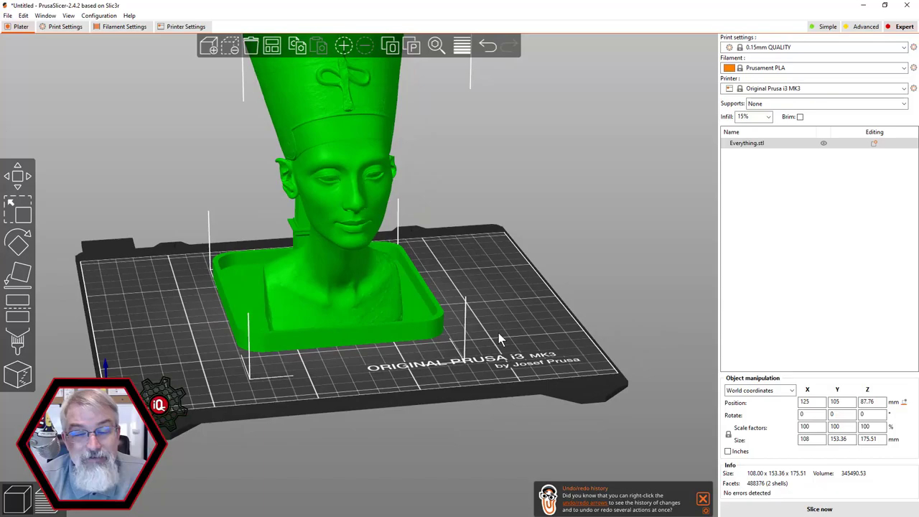
drag(498, 335, 261, 343)
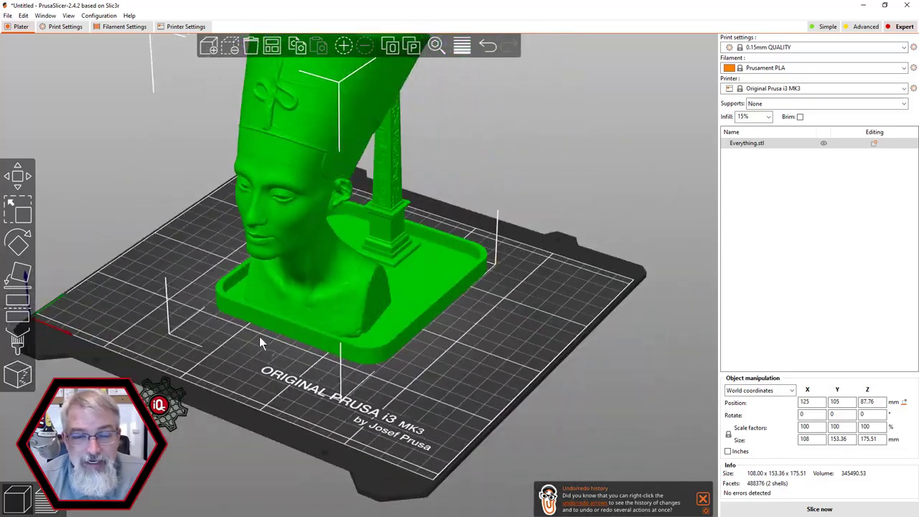
drag(480, 337, 426, 370)
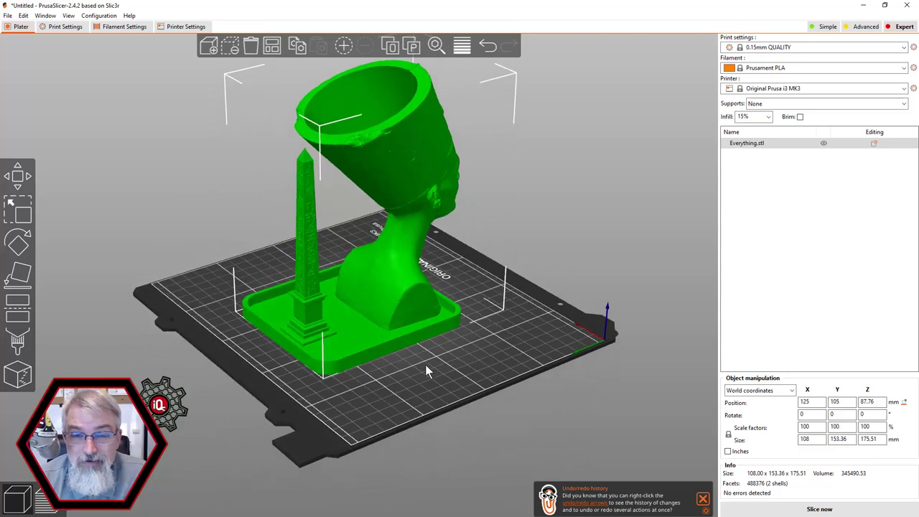